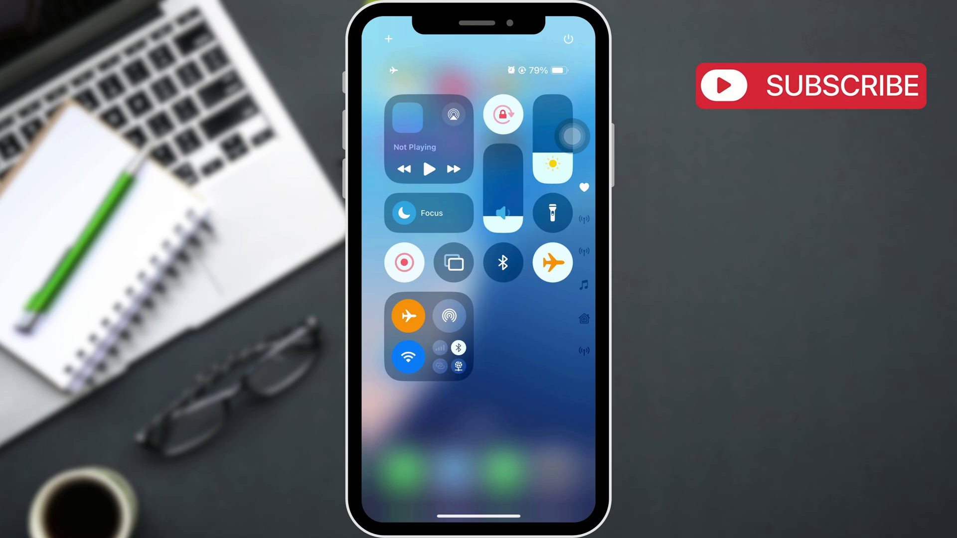
Switch Airplane Mode off in Control Center so the phone reconnects to cellular.
{"action": "left_click", "coordinate": [552, 263]}
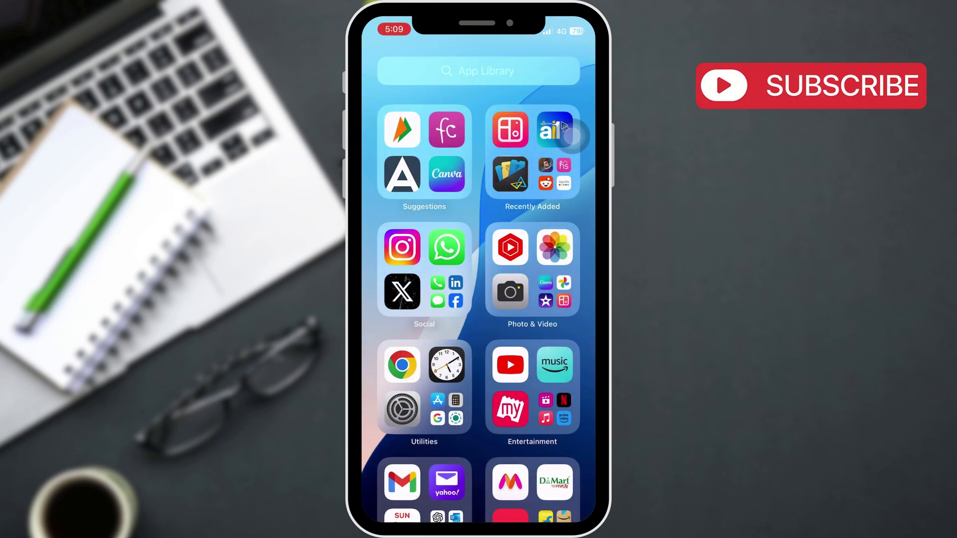
Go from the Settings app through General to the Transfer or Reset iPhone page.
{"action": "left_click", "coordinate": [403, 409]}
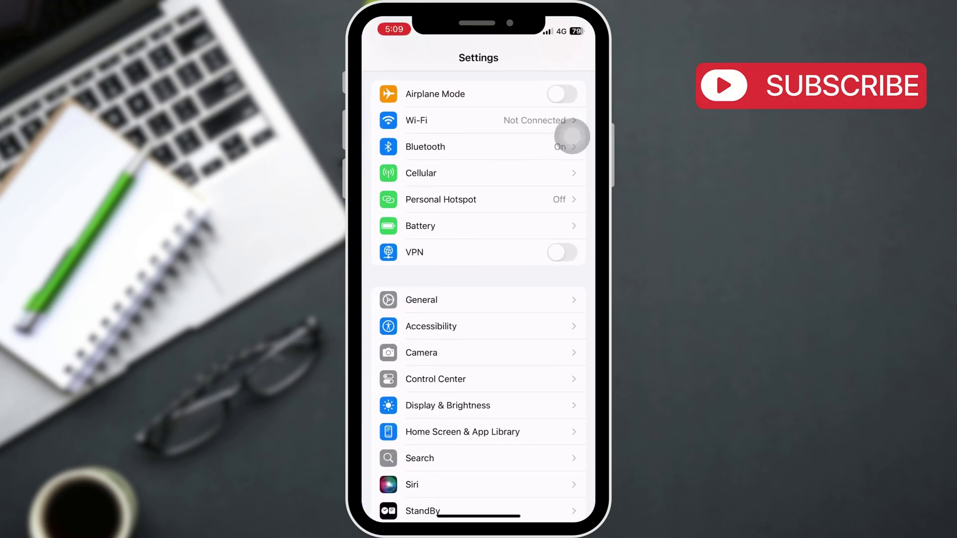
{"action": "left_click", "coordinate": [478, 300]}
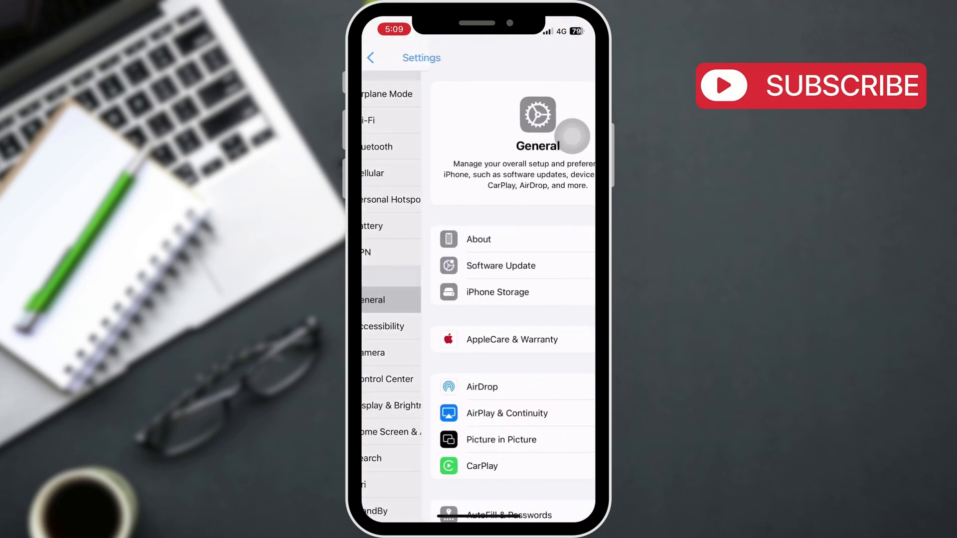
{"action": "scroll", "coordinate": [479, 299], "scroll_direction": "down", "scroll_amount": 10}
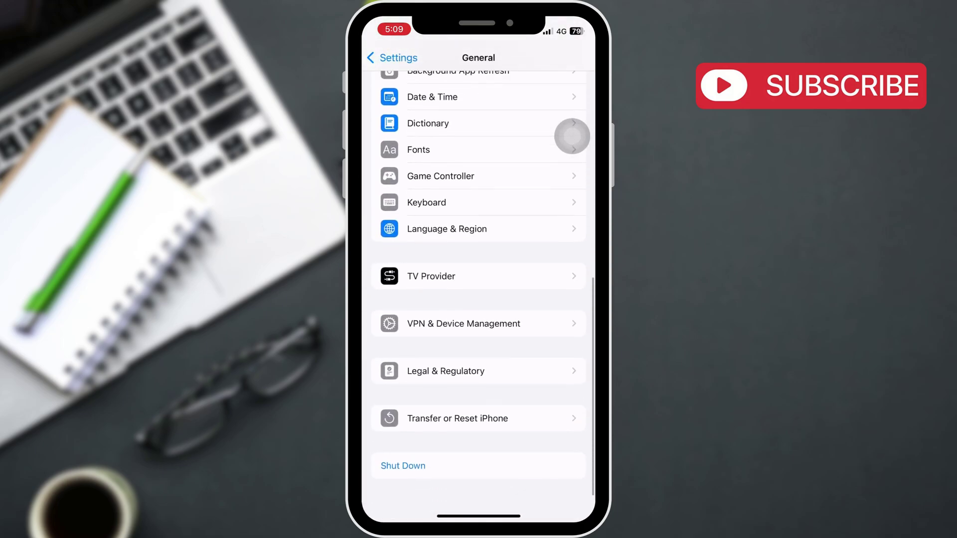
{"action": "left_click", "coordinate": [479, 419]}
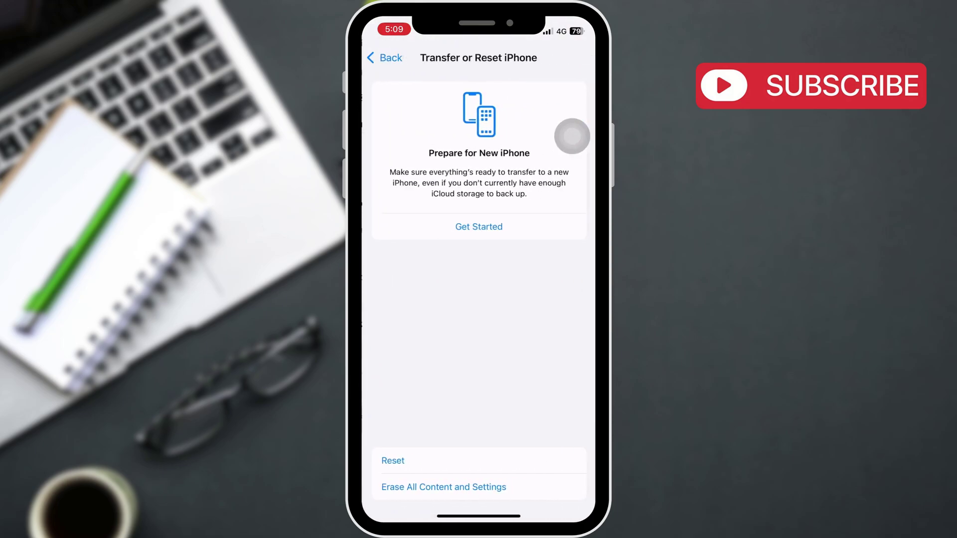
{"action": "left_click", "coordinate": [479, 460]}
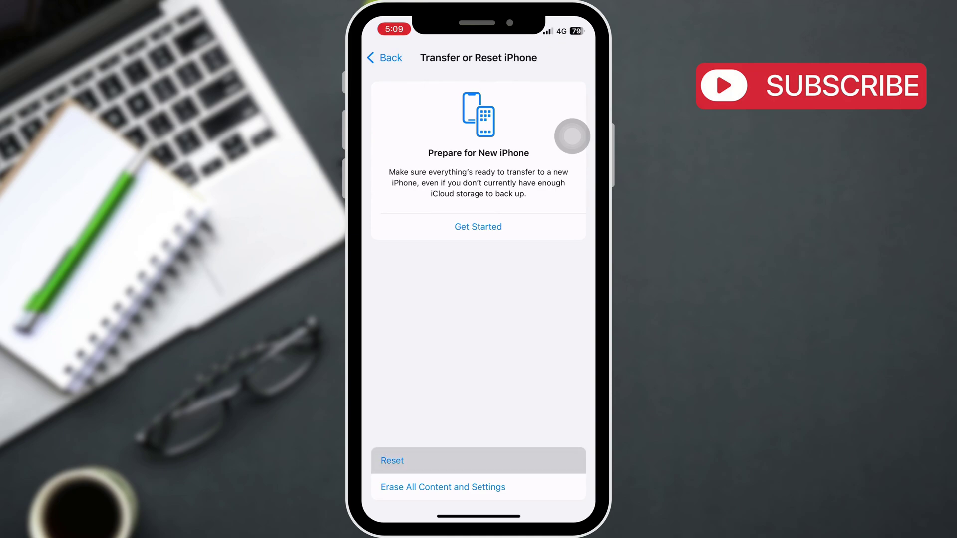
{"action": "left_click", "coordinate": [478, 309]}
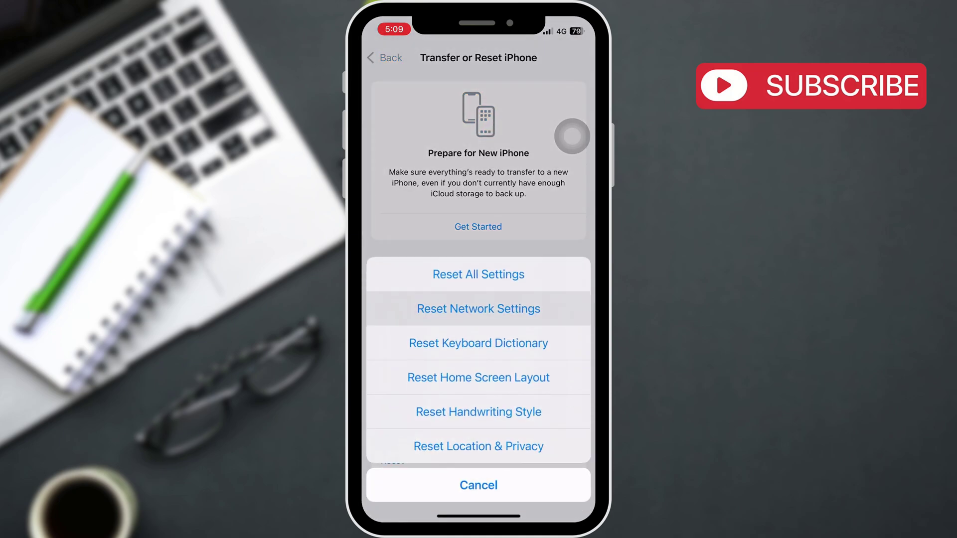
{"action": "left_click", "coordinate": [479, 485]}
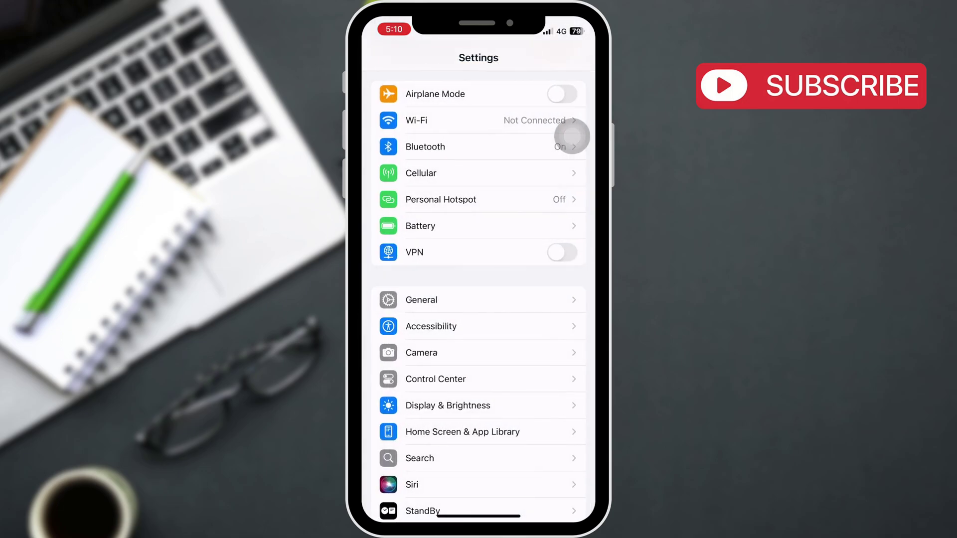
Navigate from General to the Date & Time page to check Set Automatically.
{"action": "left_click", "coordinate": [476, 300]}
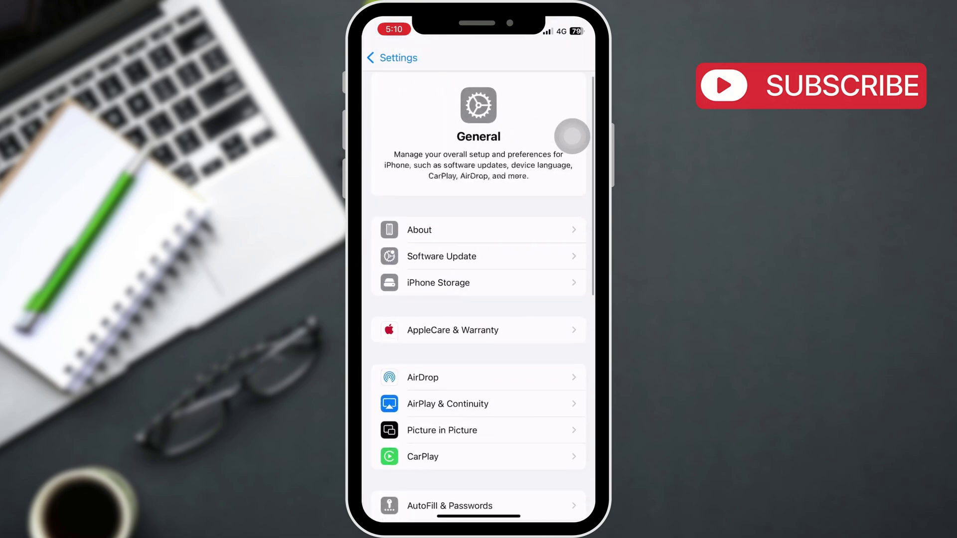
{"action": "scroll", "coordinate": [572, 136], "scroll_direction": "down", "scroll_amount": 10}
{"action": "left_click", "coordinate": [572, 120]}
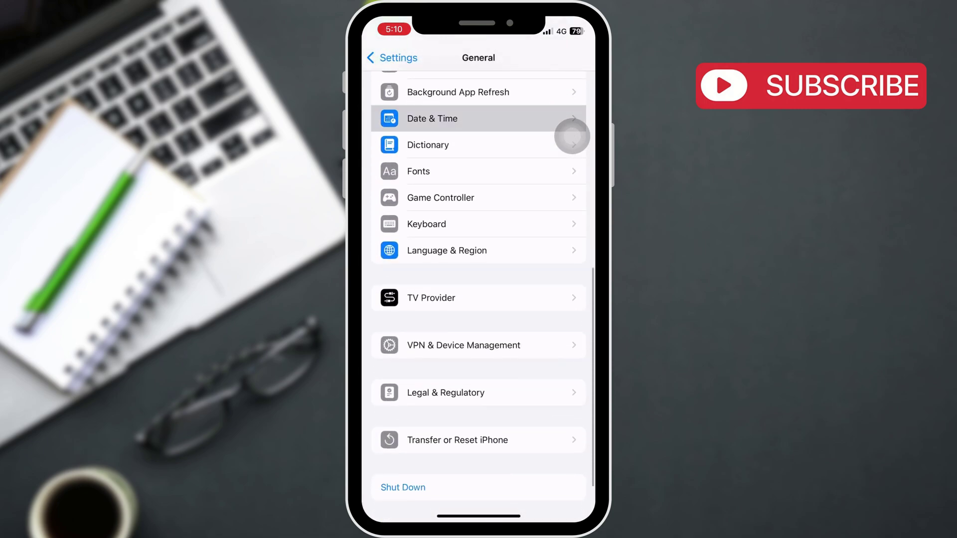